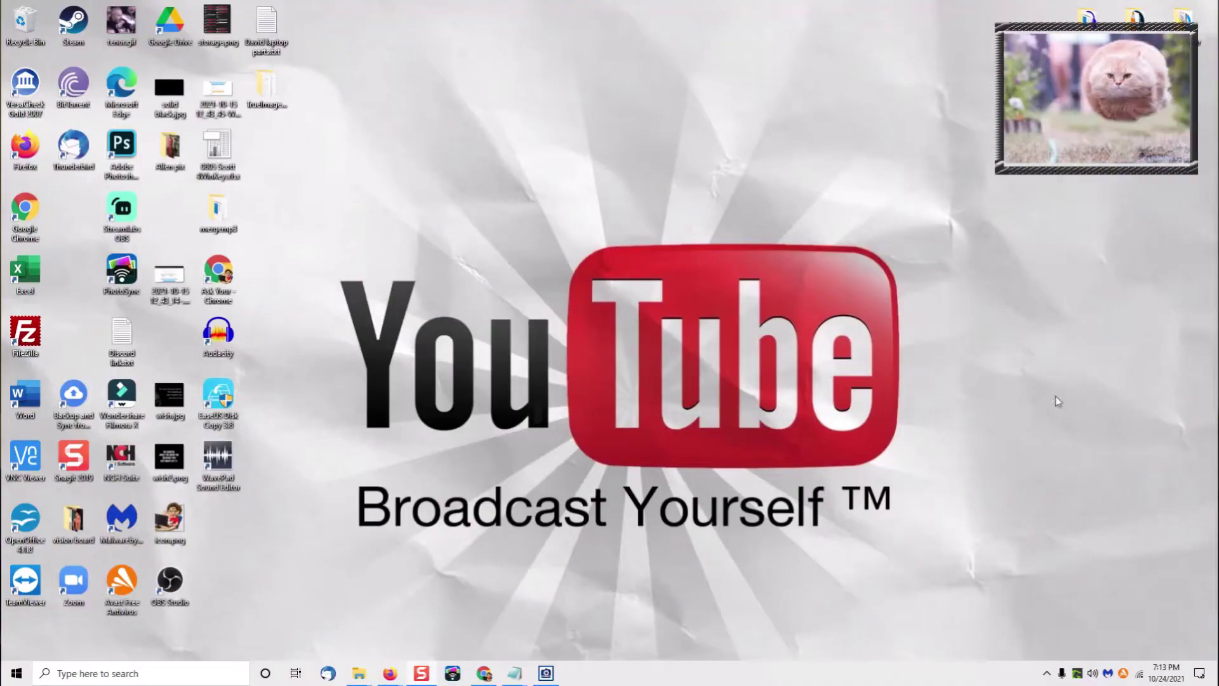
{"action": "left_click", "coordinate": [135, 673]}
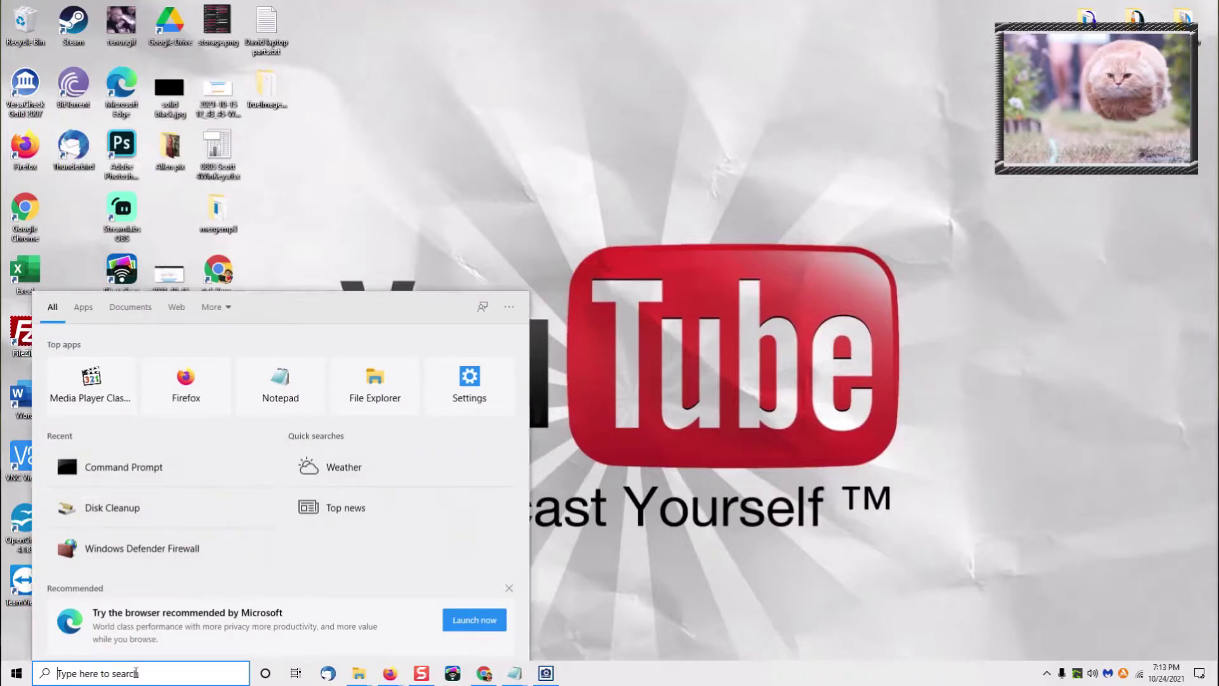
{"action": "type", "text": "CMD"}
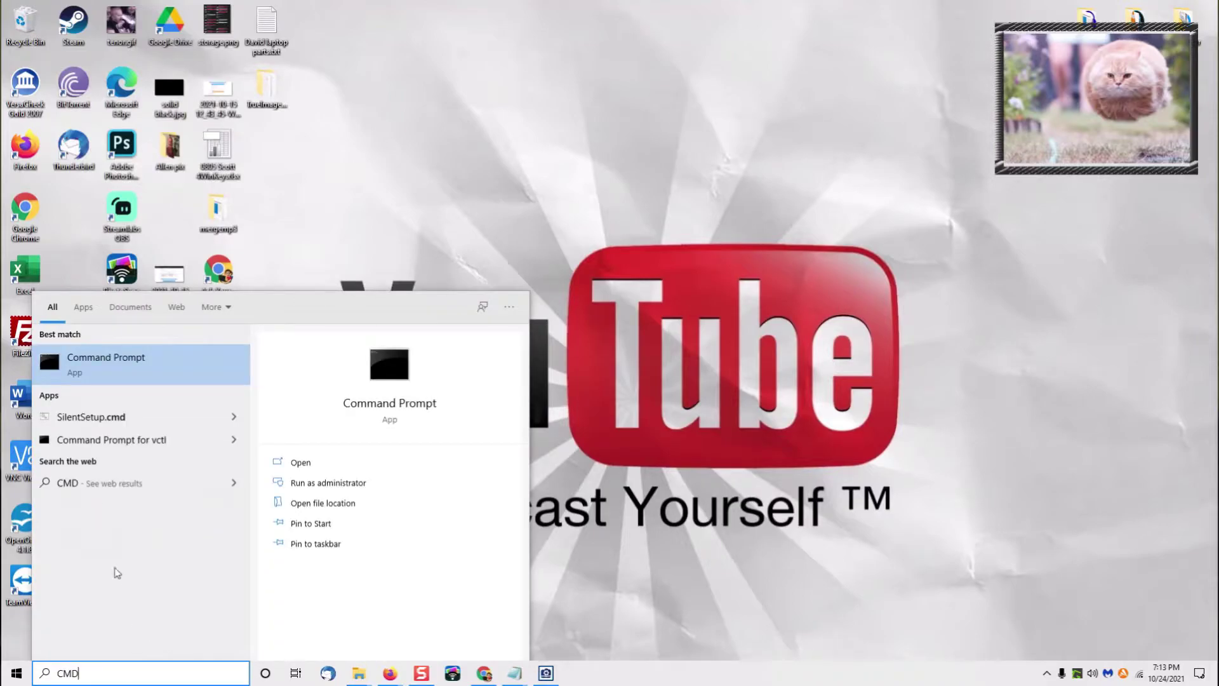
{"action": "left_click", "coordinate": [121, 367]}
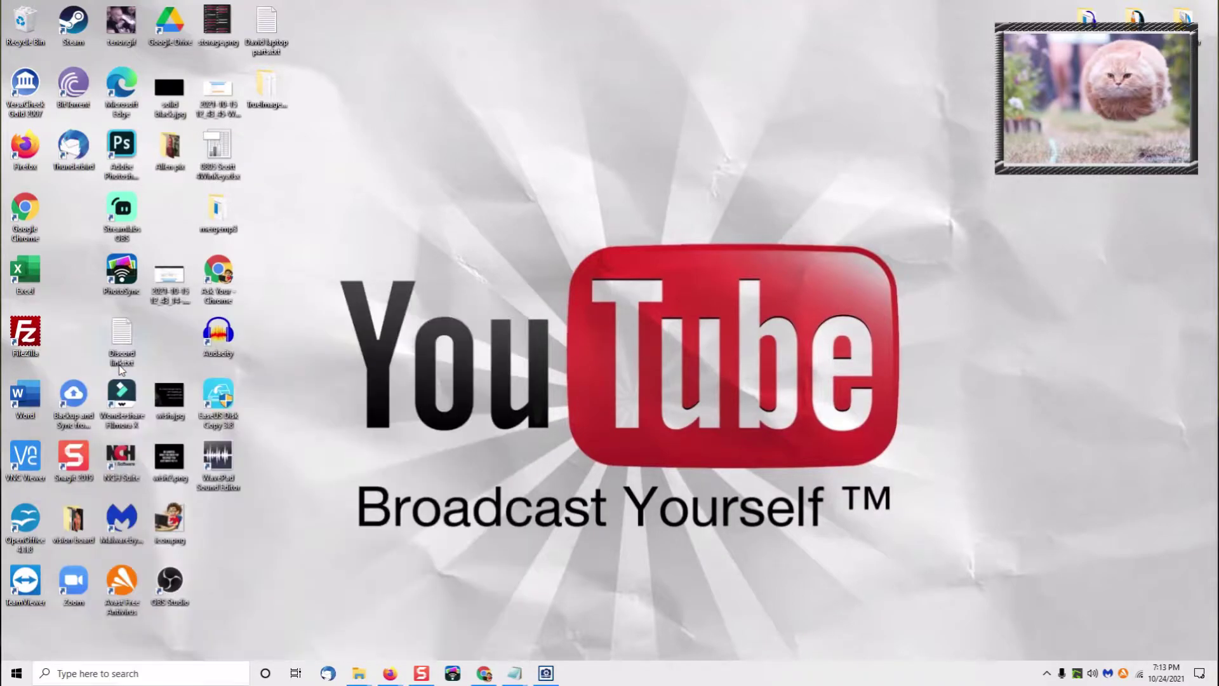
{"action": "type", "text": "ping "}
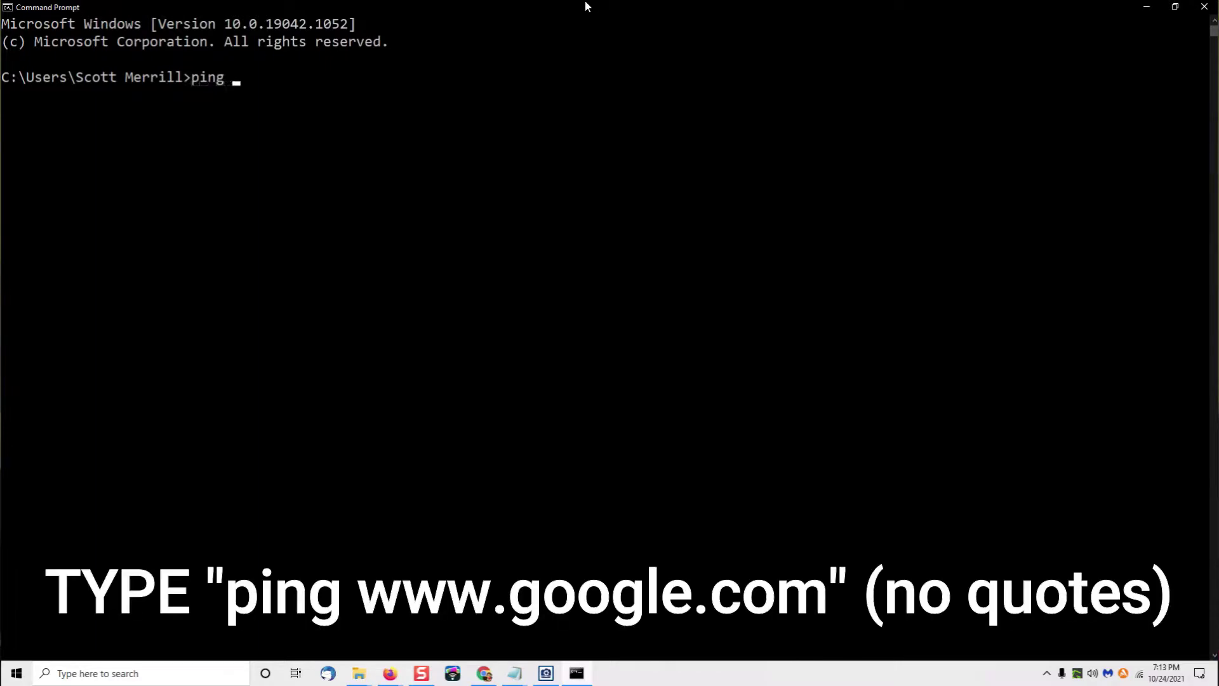
{"action": "type", "text": "www.google.com"}
{"action": "key", "text": "Return"}
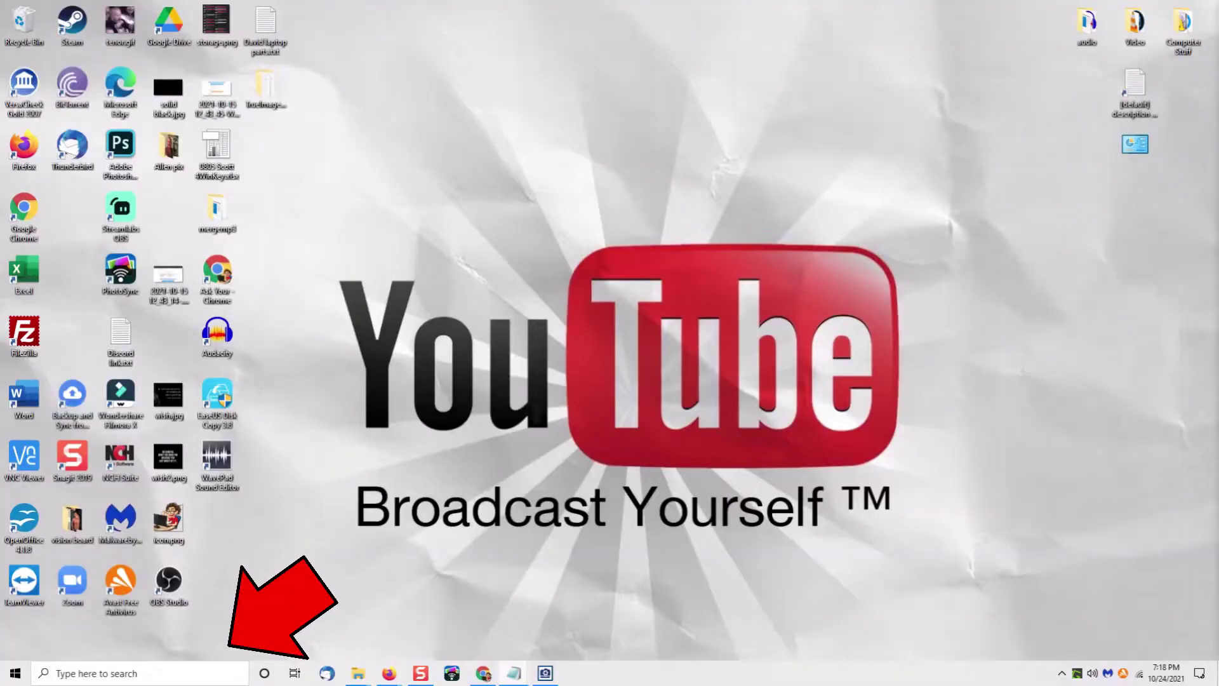
- Open Control Panel and go via Network and Internet and Network and Sharing Center to the adapter list
{"action": "left_click", "coordinate": [105, 674]}
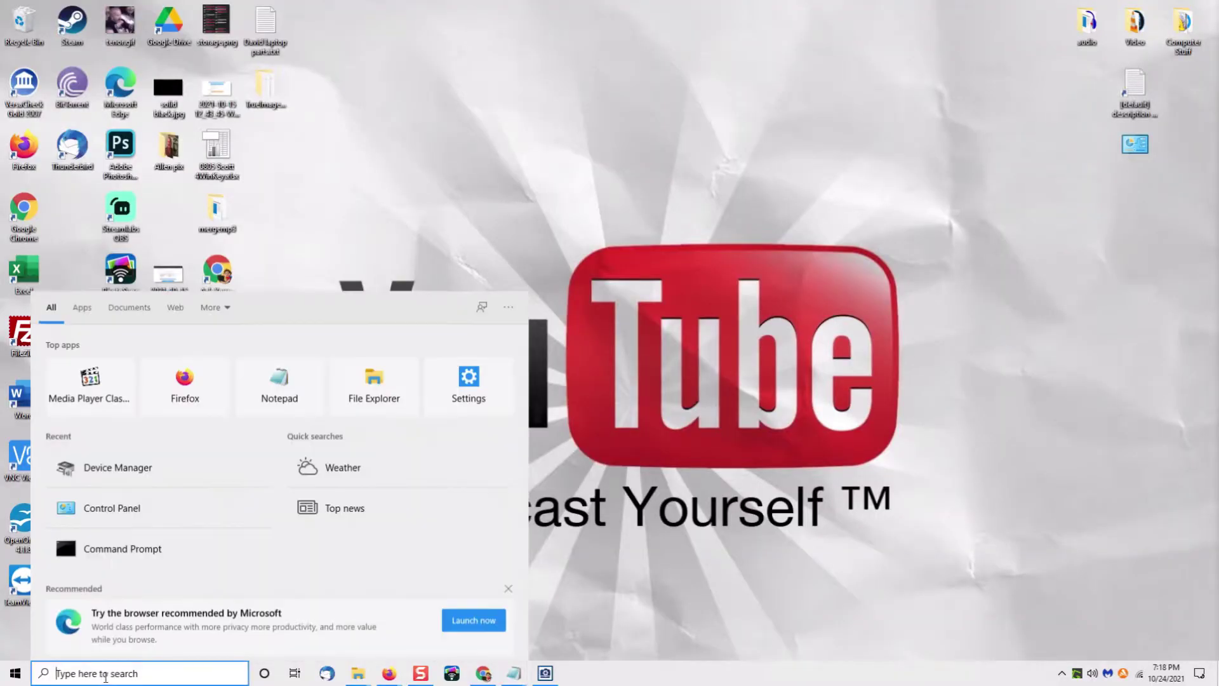
{"action": "type", "text": "control"}
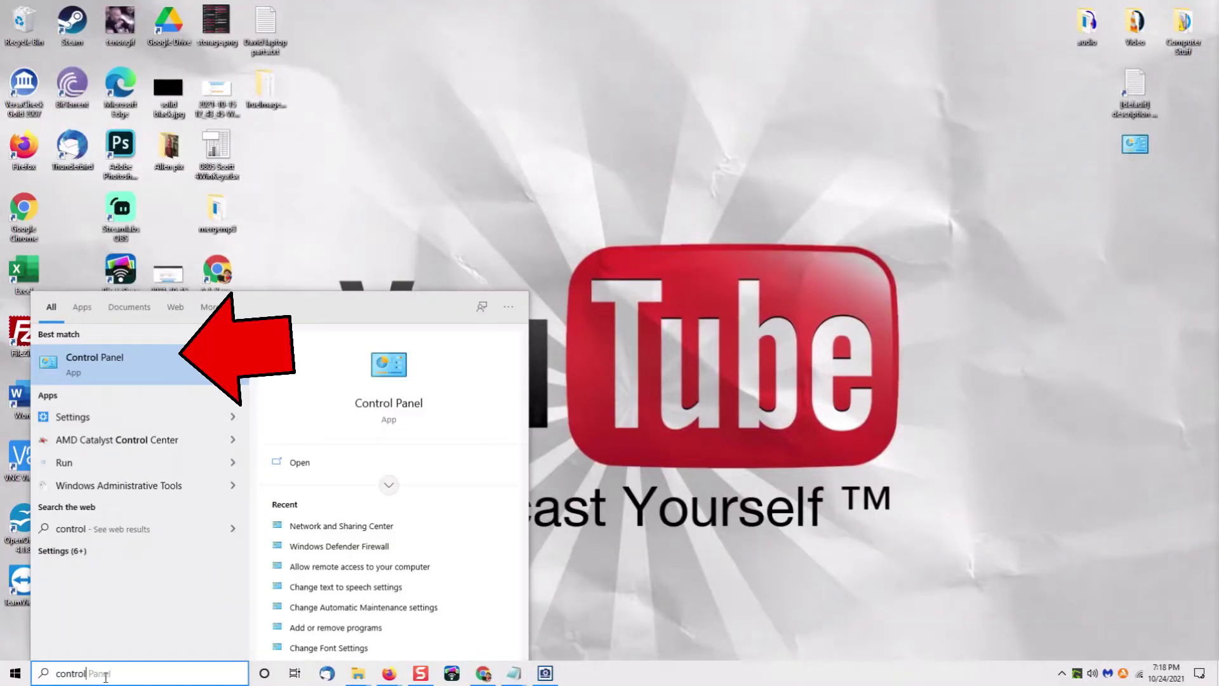
{"action": "type", "text": " panel"}
{"action": "key", "text": "Return"}
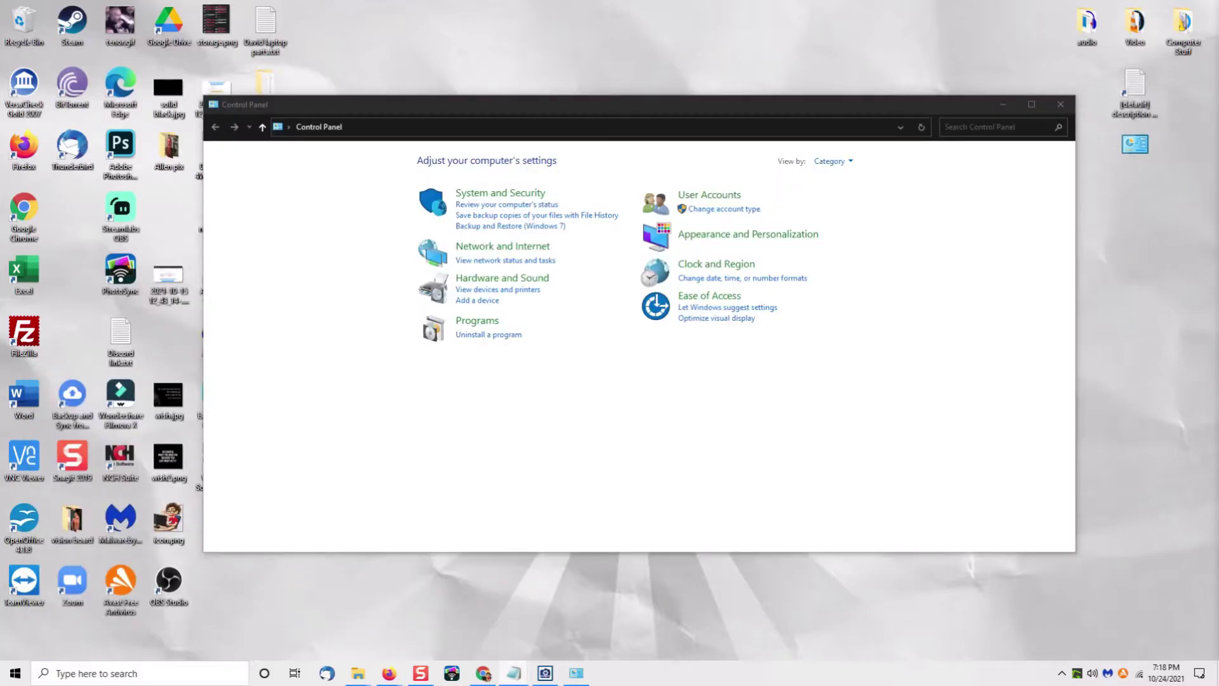
{"action": "left_click", "coordinate": [502, 246]}
{"action": "left_click", "coordinate": [433, 159]}
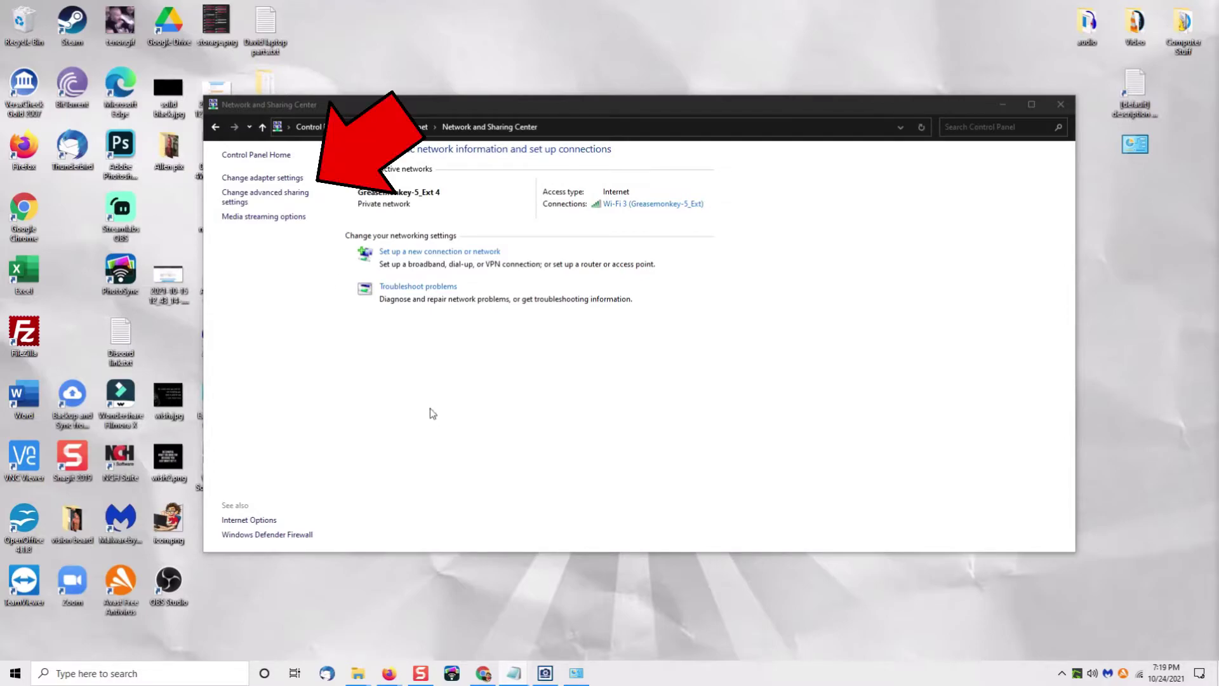
{"action": "left_click", "coordinate": [280, 180]}
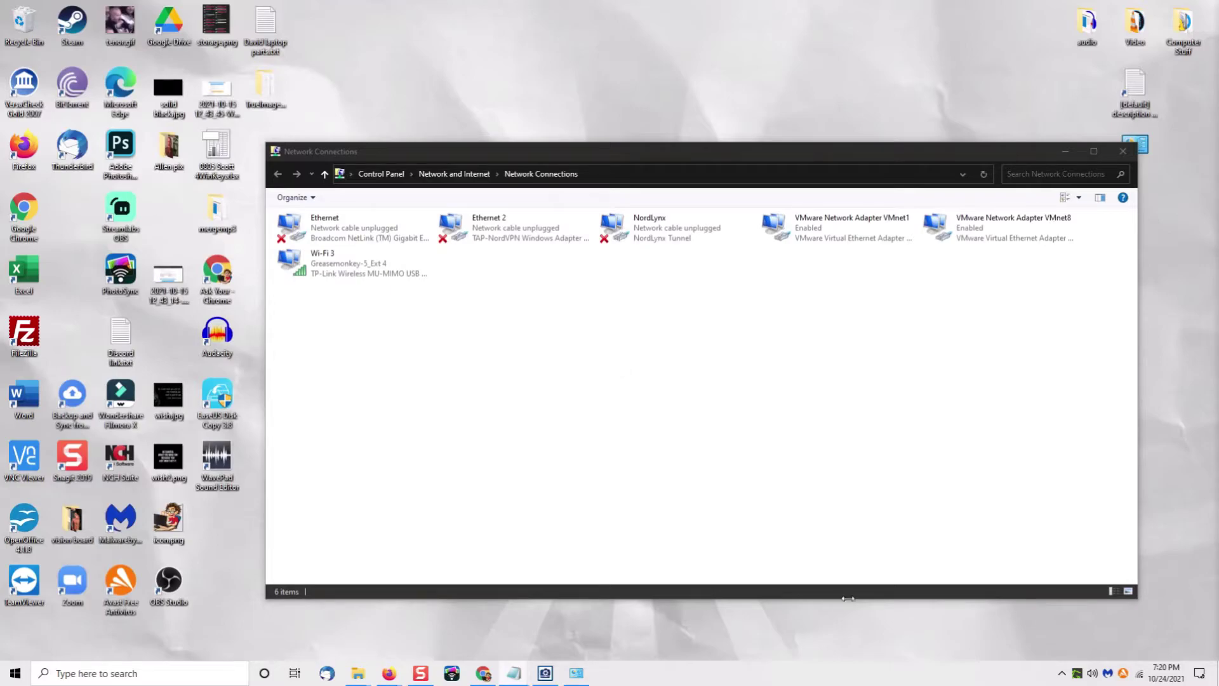
- Open the Wi-Fi 3 connection status, its Properties, then its Internet Protocol Version 4 (TCP/IPv4) settings
{"action": "double_click", "coordinate": [352, 264]}
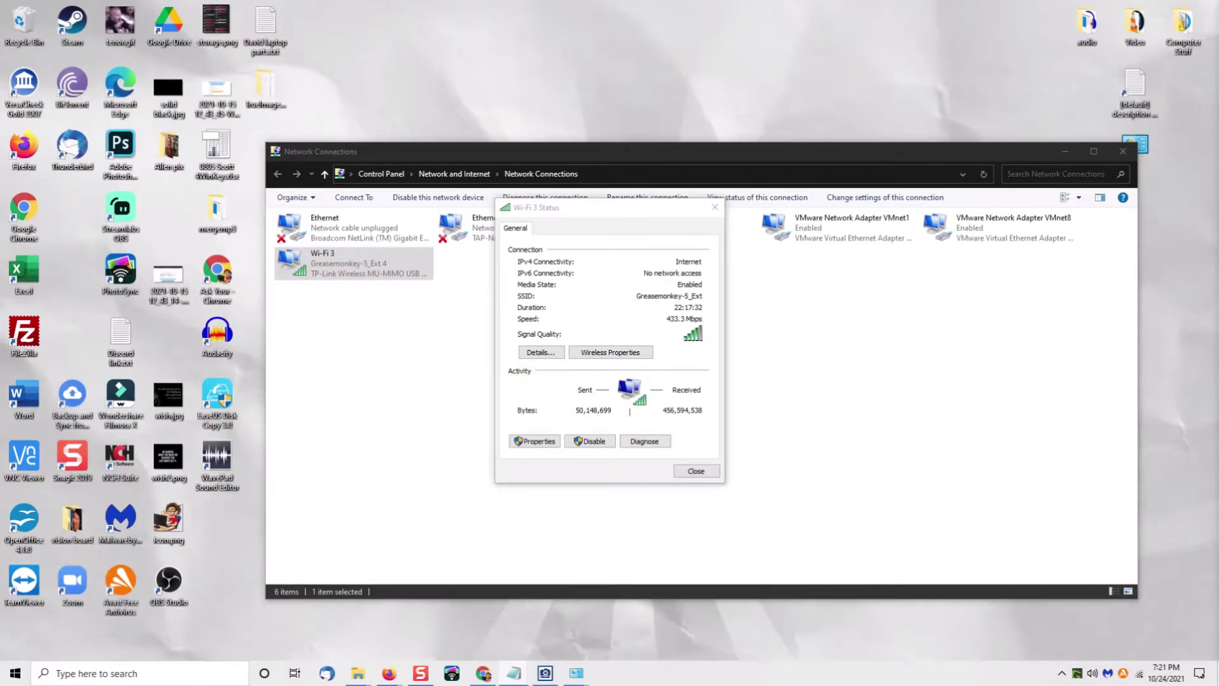
{"action": "key", "text": "alt+p"}
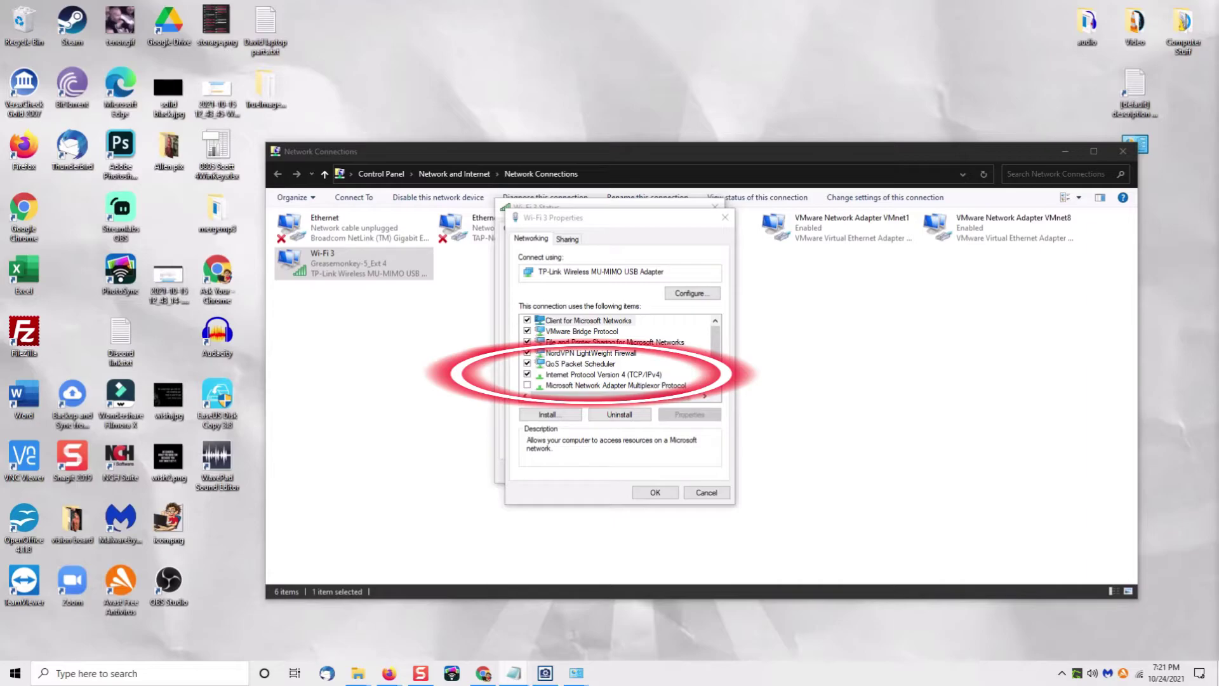
{"action": "double_click", "coordinate": [603, 373]}
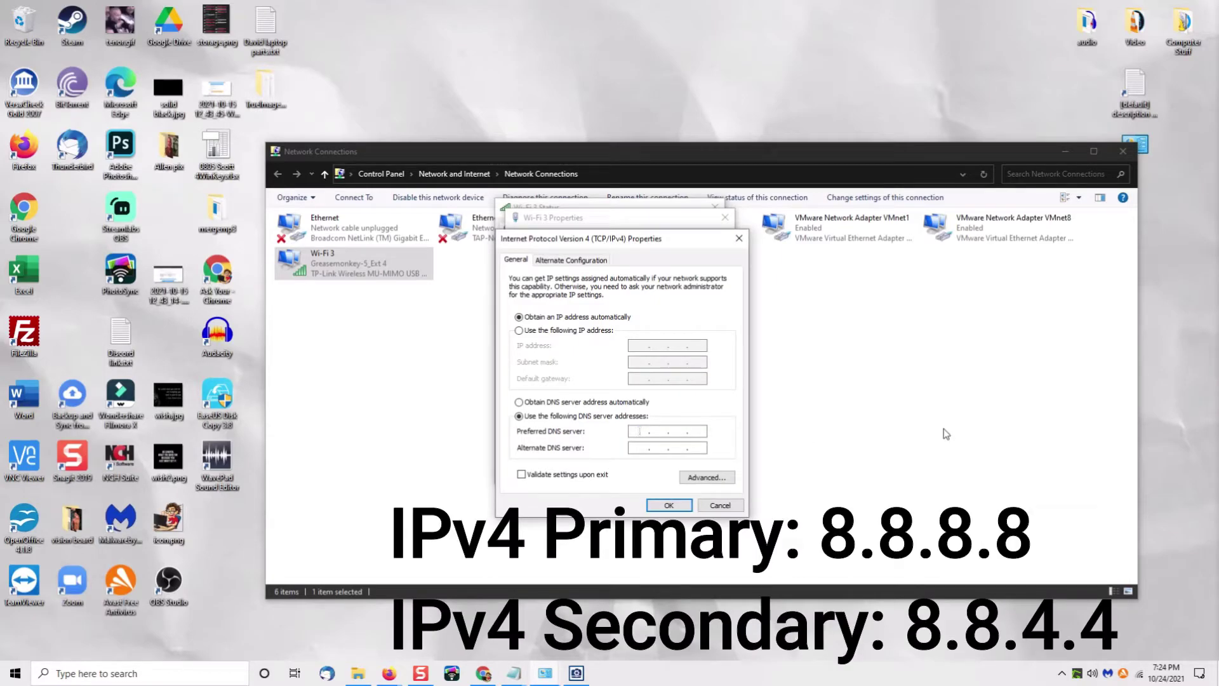
- Enter preferred DNS 8.8.8.8 and alternate DNS 8.8.4.4, enable validation on exit, and apply
{"action": "type", "text": "8.8.8.8"}
{"action": "left_click", "coordinate": [946, 433]}
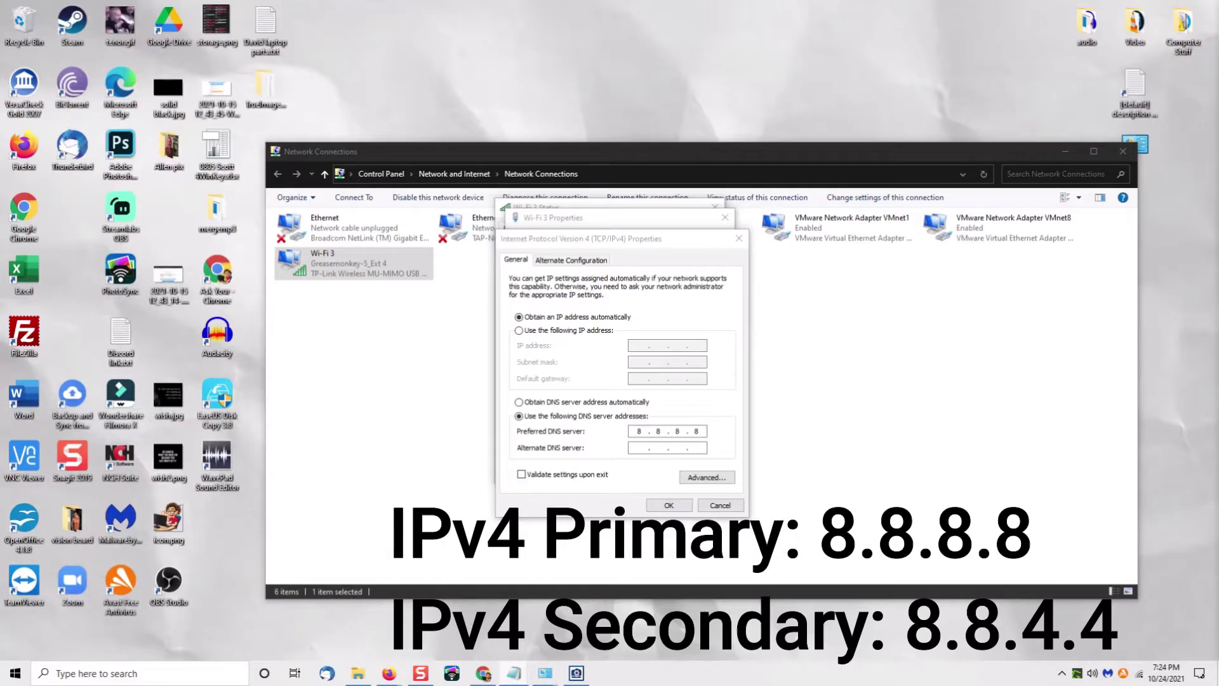
{"action": "left_click", "coordinate": [634, 448]}
{"action": "type", "text": "8.8.4.4"}
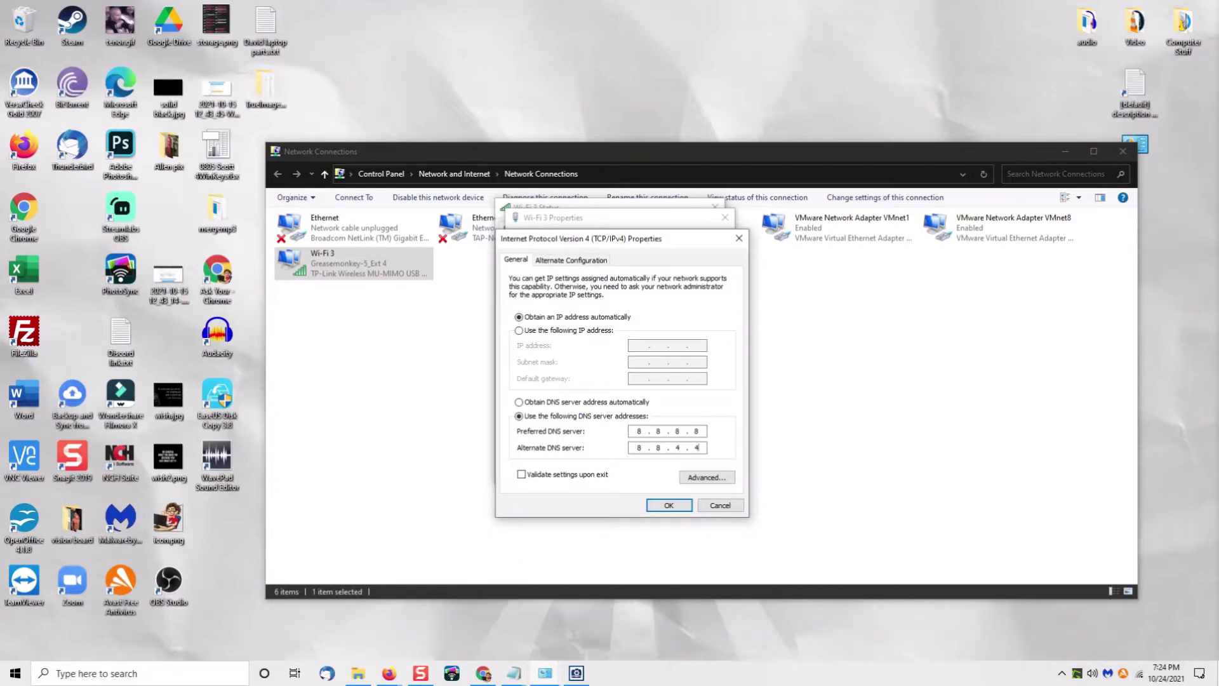
{"action": "left_click", "coordinate": [569, 474]}
{"action": "key", "text": "Return"}
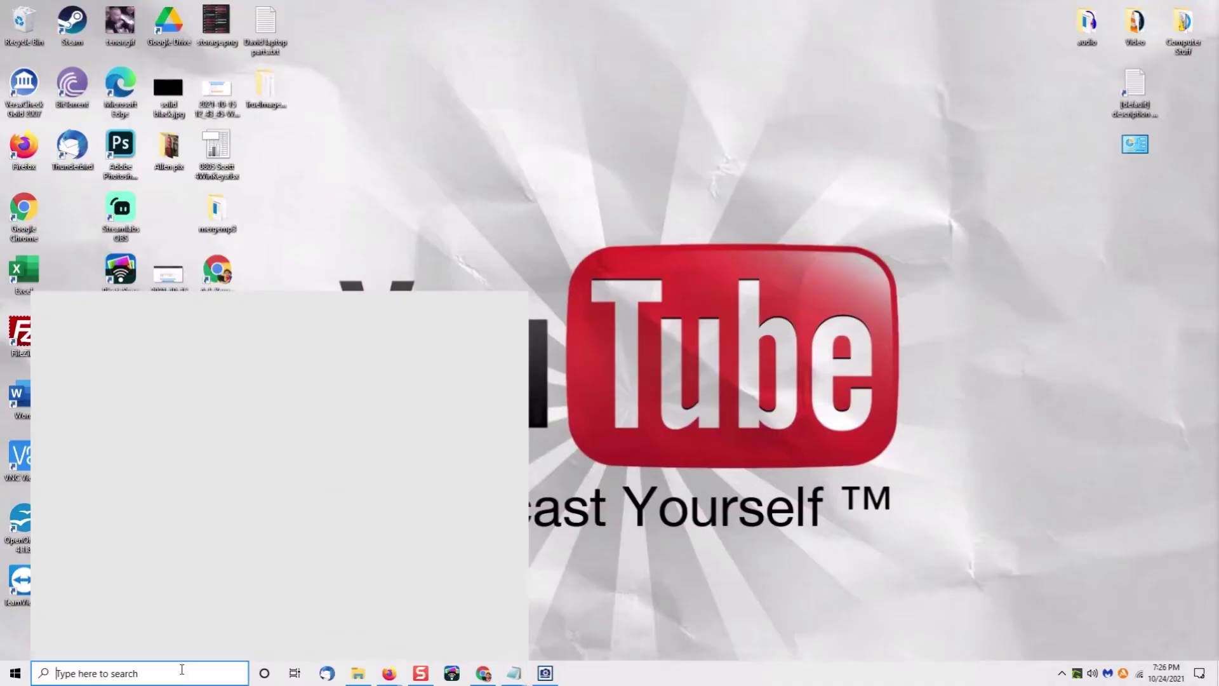
- Open a new Command Prompt window from the cmd search
{"action": "type", "text": "cmd"}
{"action": "key", "text": "Return"}
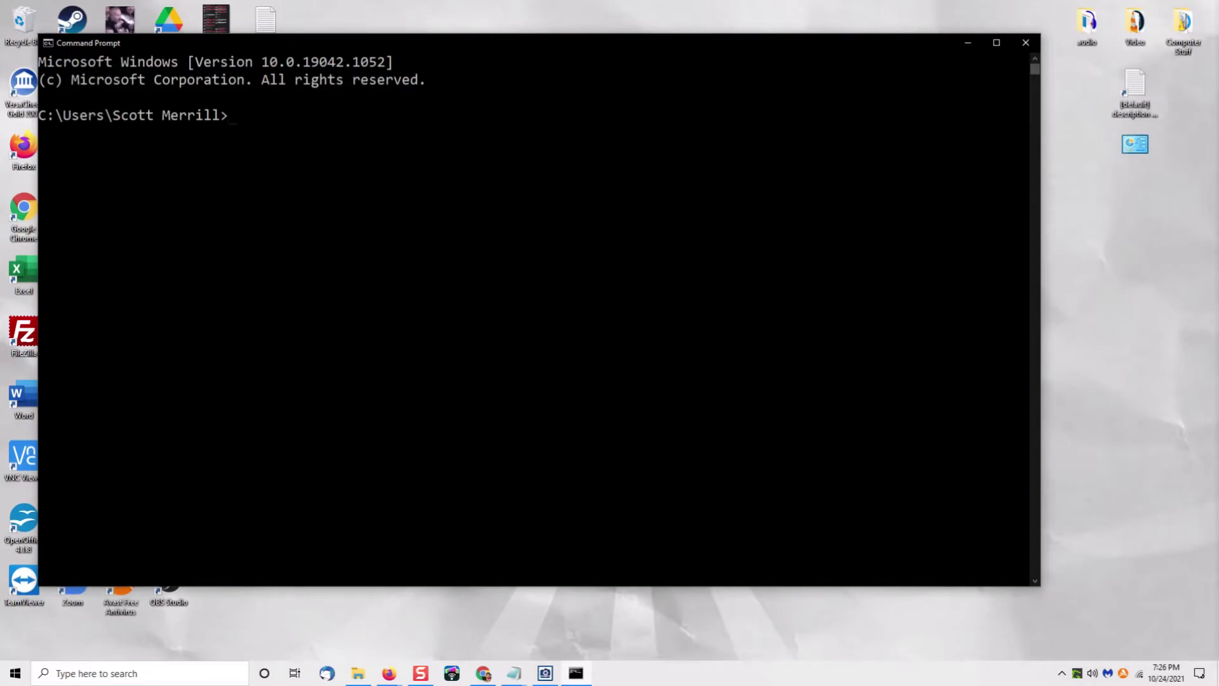
{"action": "key", "text": "alt+Tab"}
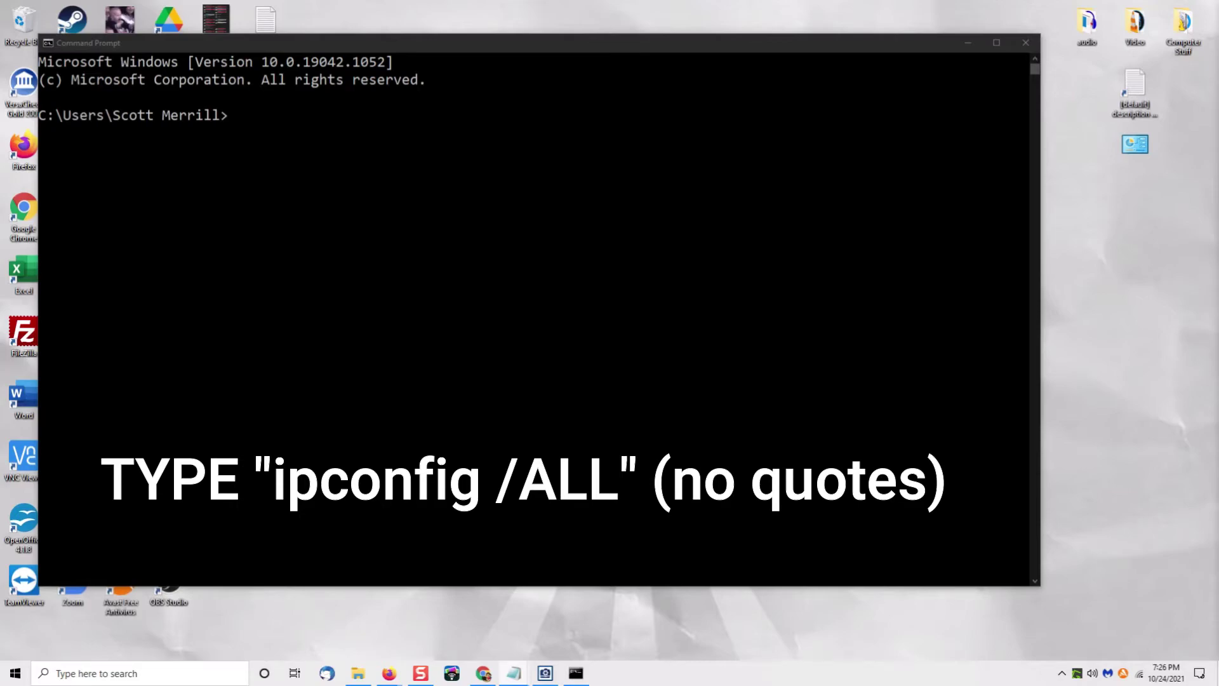
{"action": "left_click", "coordinate": [734, 44]}
- Run ipconfig /all to list the full adapter details
{"action": "type", "text": "ipcongi"}
{"action": "key", "text": "BackSpace"}
{"action": "key", "text": "BackSpace"}
{"action": "type", "text": "fig /all"}
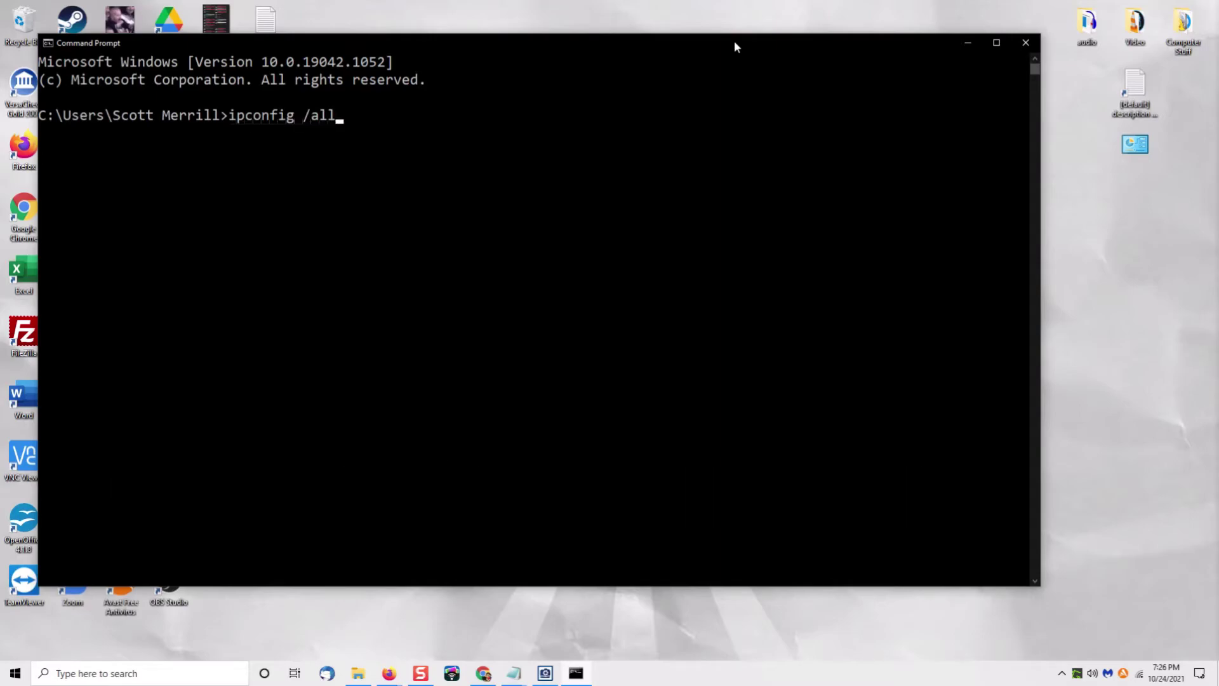
{"action": "key", "text": "Return"}
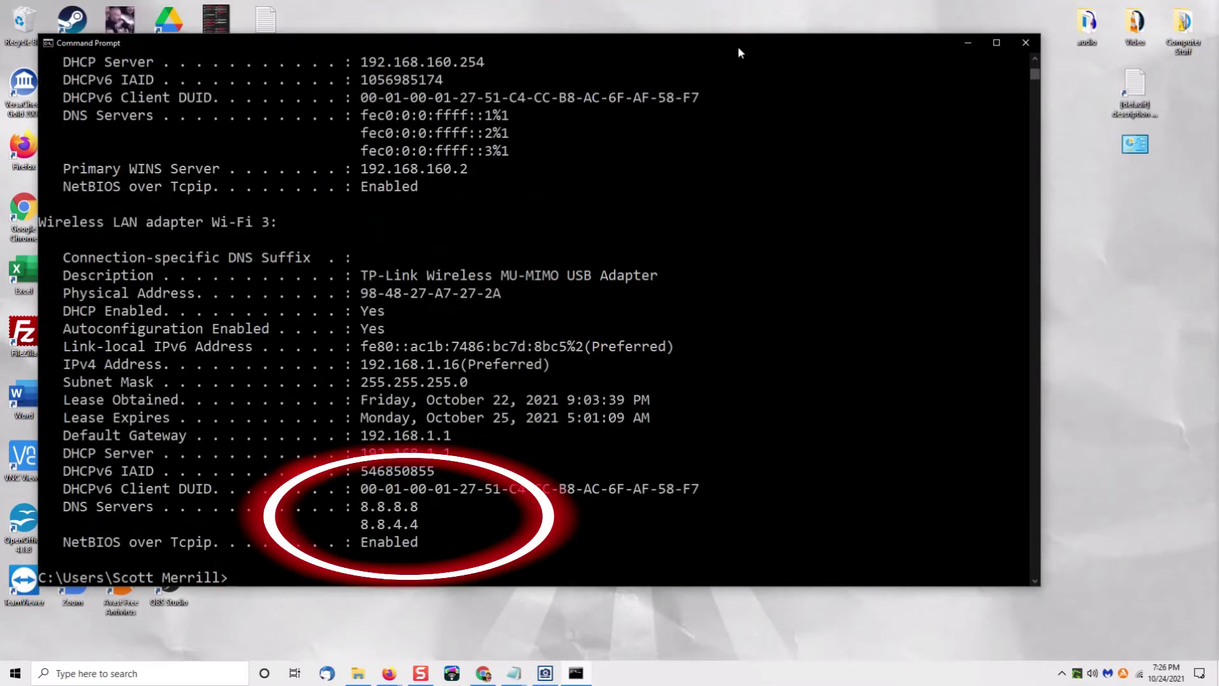